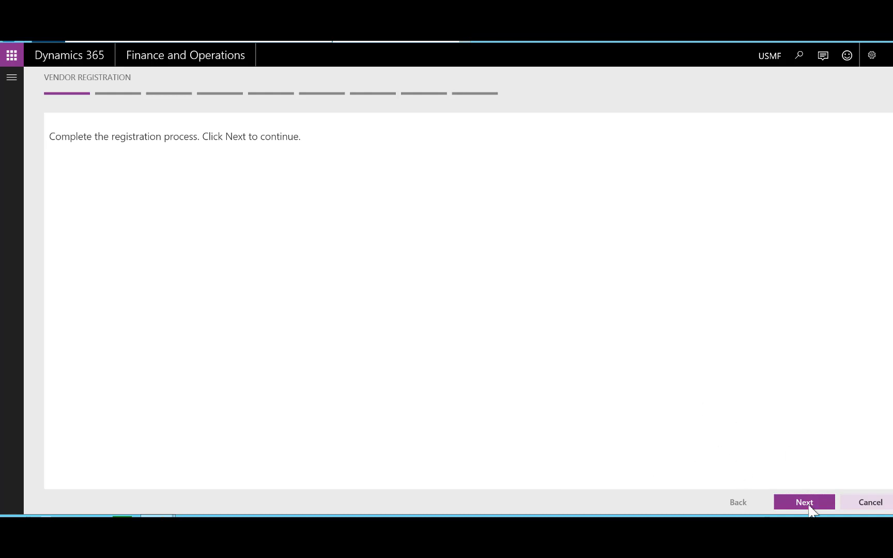
Pick USA as the business country, filtering by 'us', and continue toward Questionnaires
left_click(816, 501)
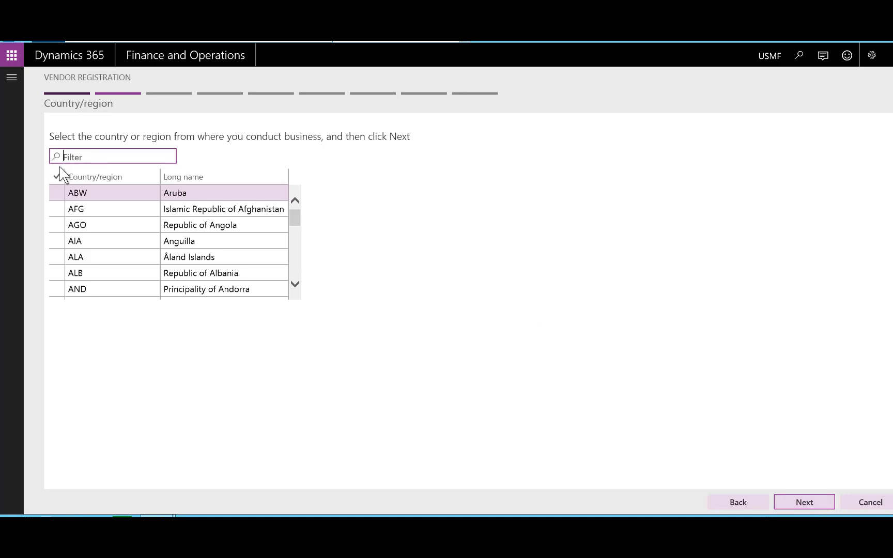
type("us")
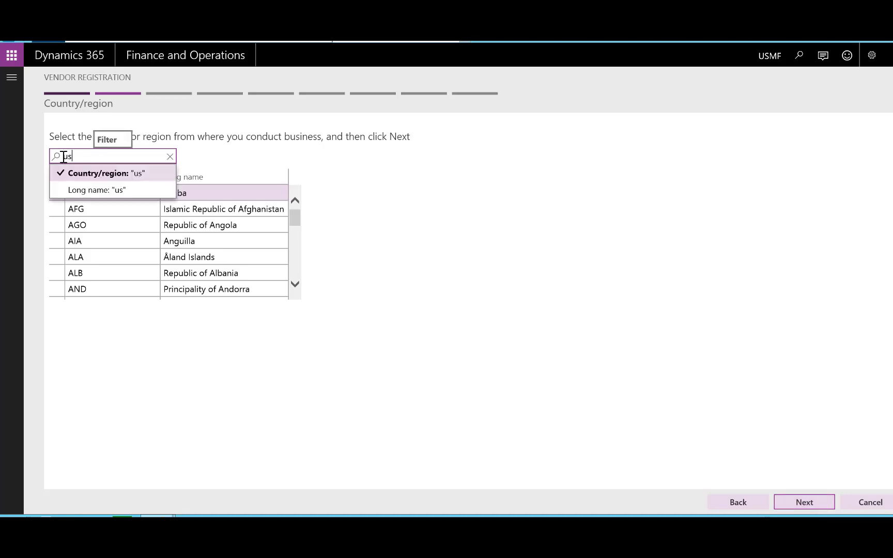
left_click(97, 174)
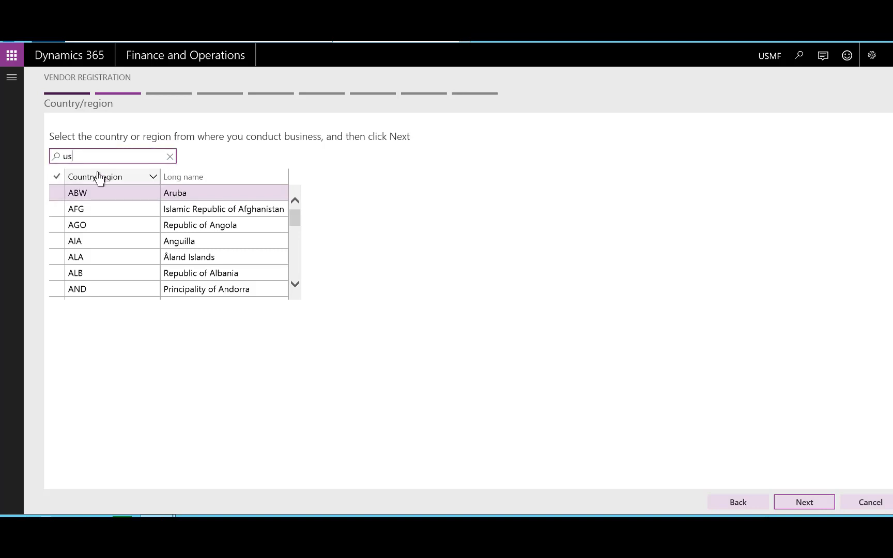
left_click(817, 506)
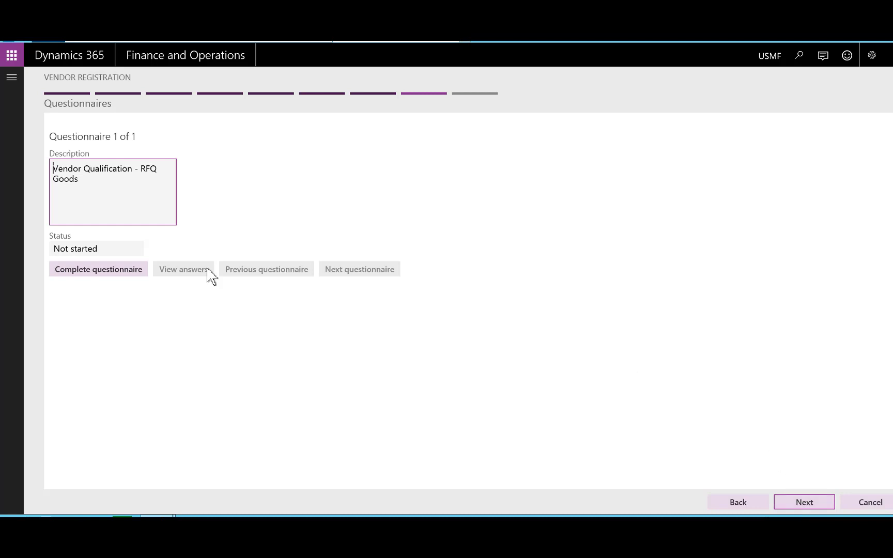
Answer the three RFQ Goods questions ('us', 'es', 'yes'), end the questionnaire and finish the registration
left_click(76, 274)
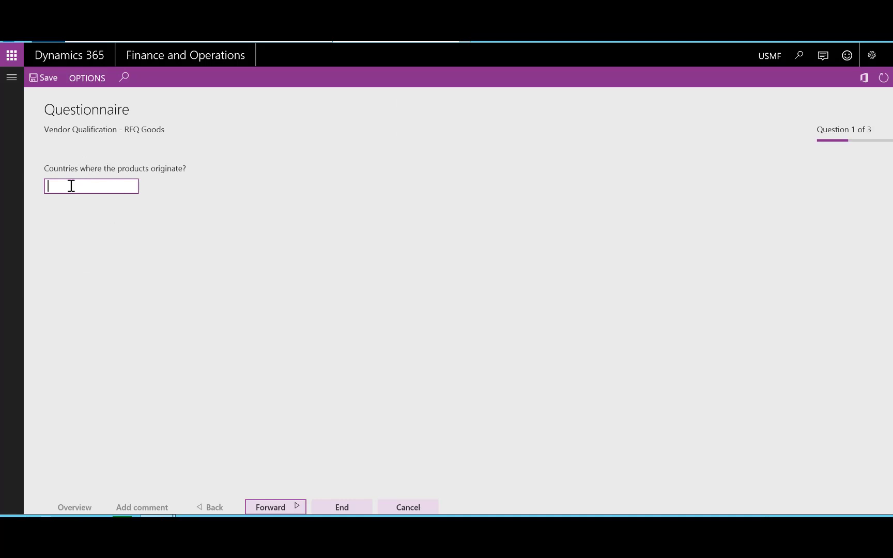
type("us")
left_click(296, 508)
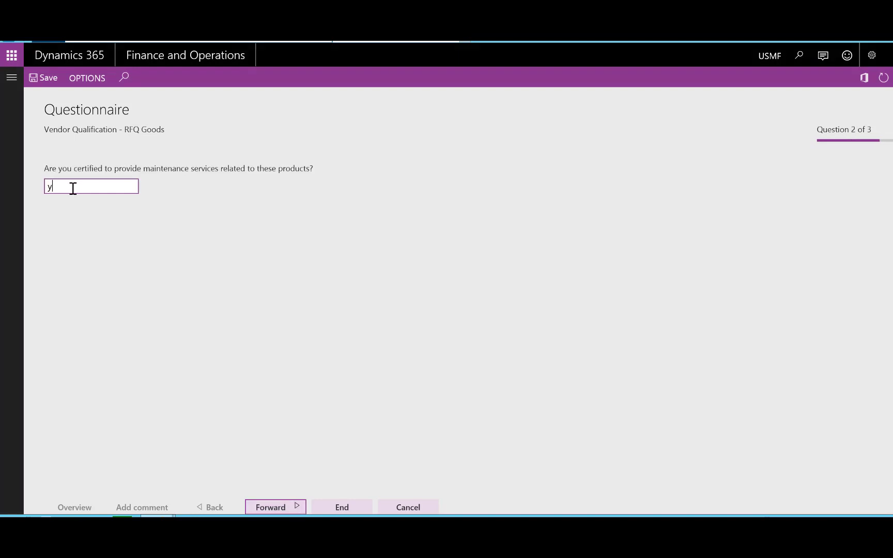
type("es")
left_click(284, 508)
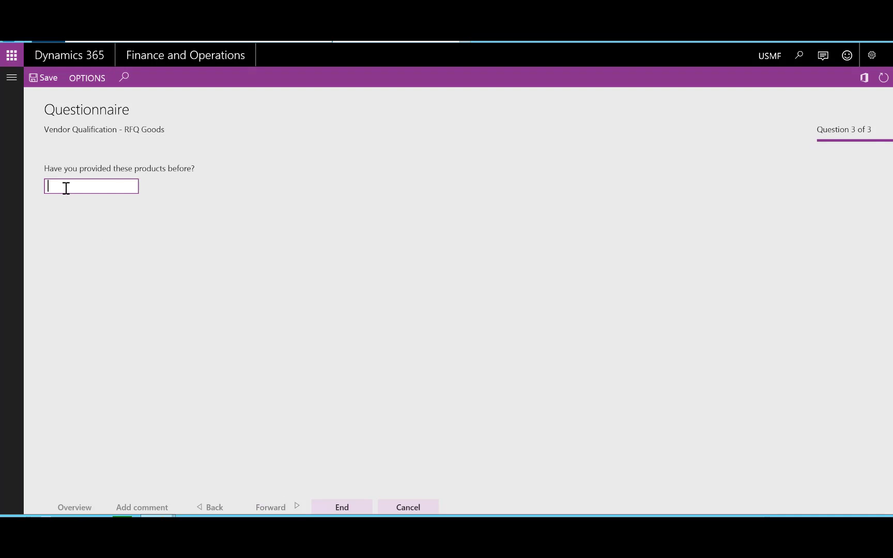
type("yes")
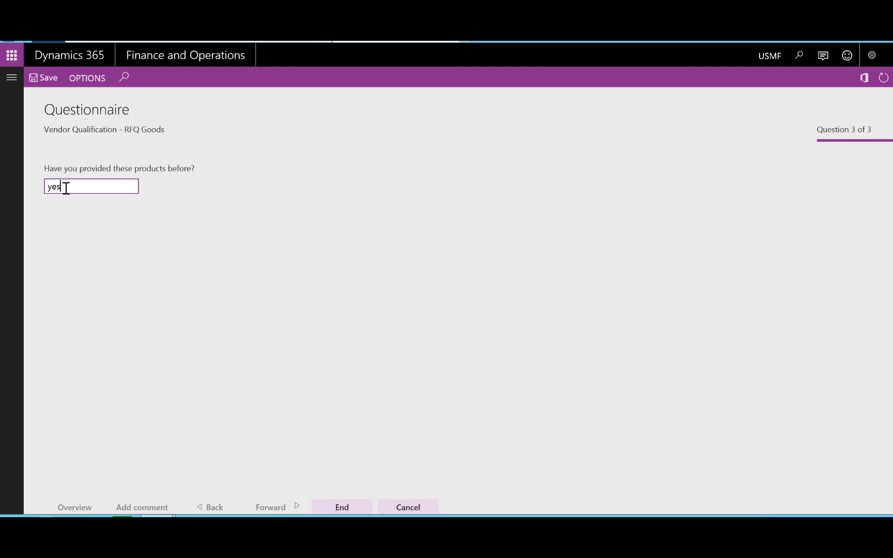
left_click(349, 508)
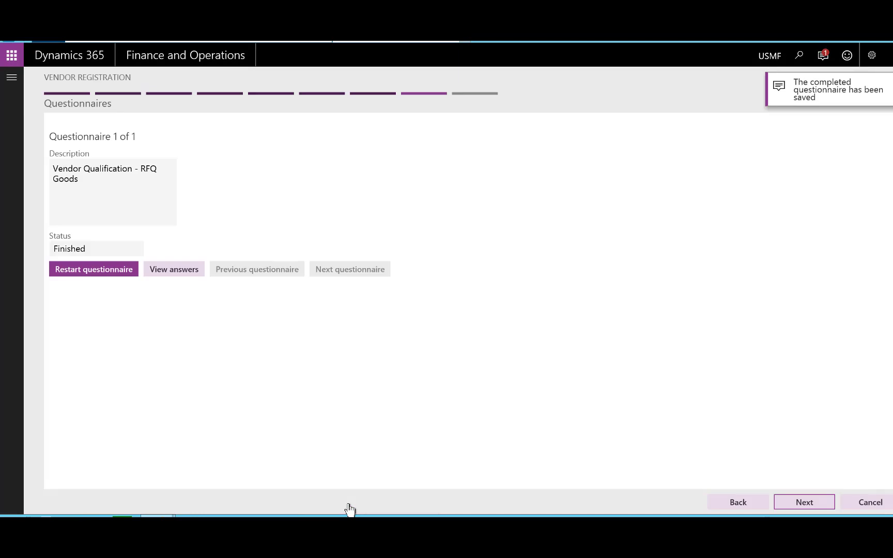
left_click(811, 506)
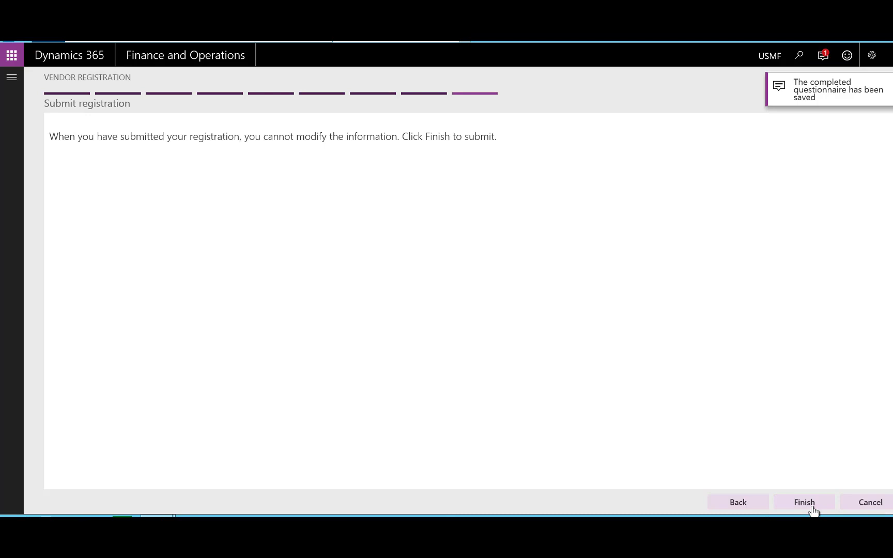
left_click(804, 503)
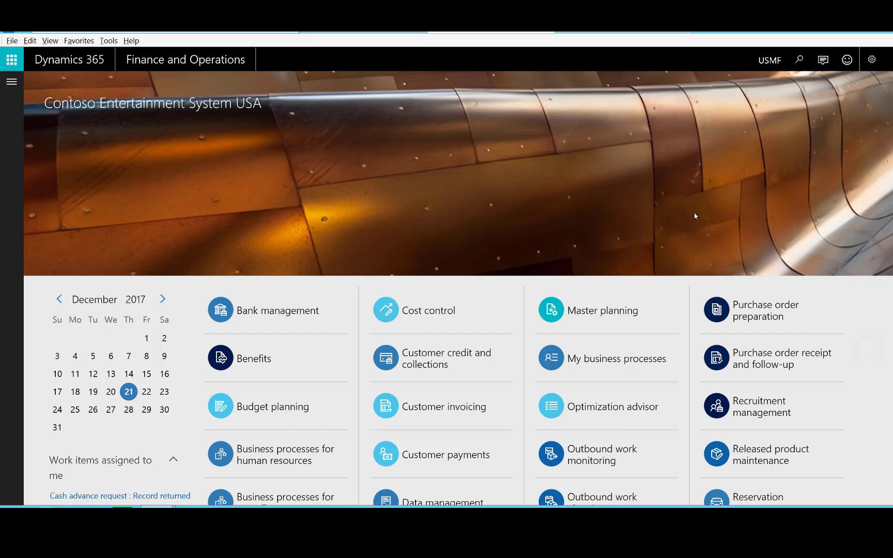
Open the 'Vendor requests : jj' item from Work items assigned to me on the dashboard
scroll(695, 216, "down", 3)
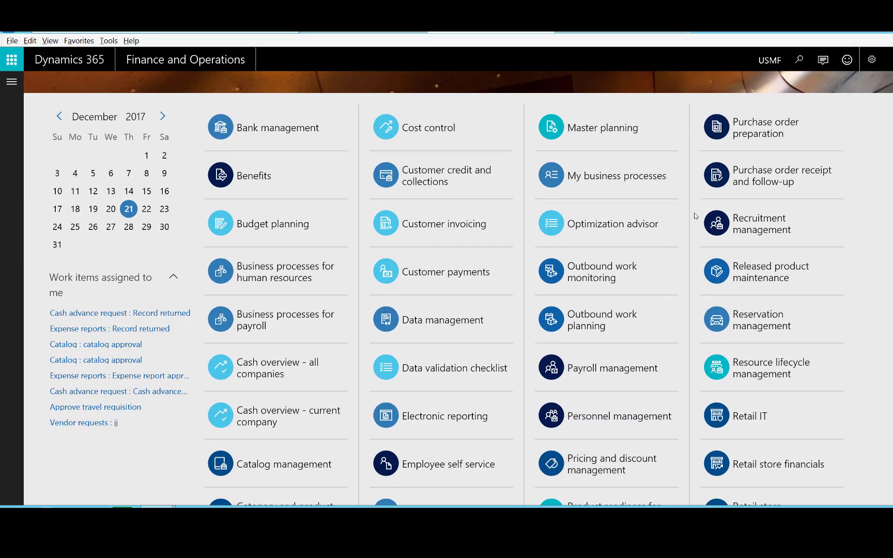
left_click(102, 456)
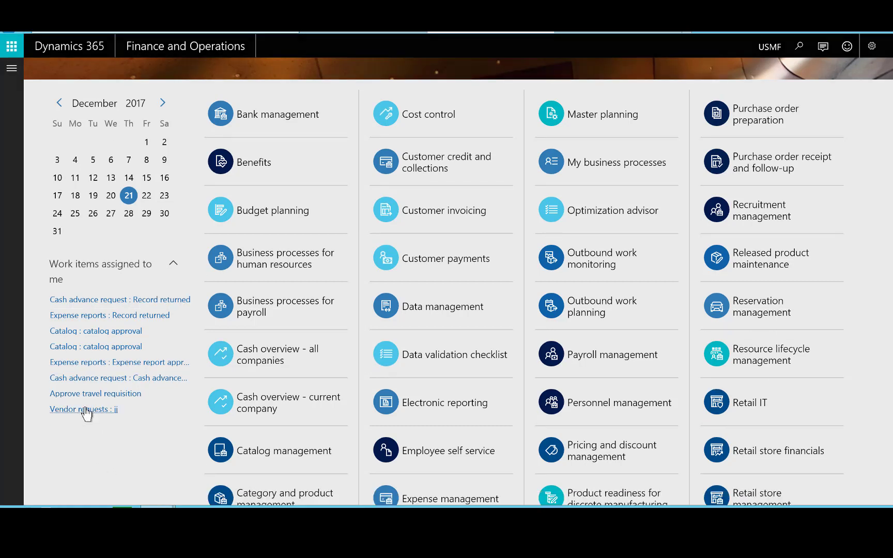
left_click(86, 411)
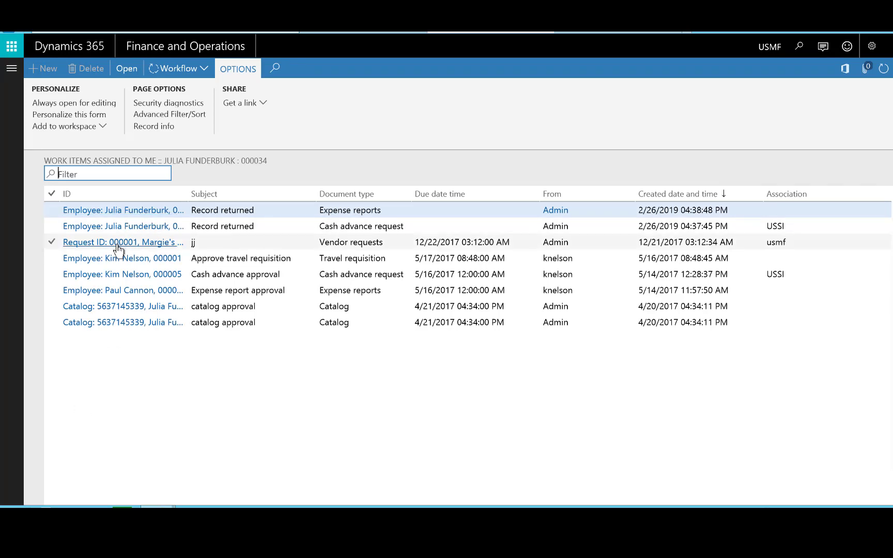
Open vendor request 000001 for Margie's Travel and scroll through its details
left_click(118, 248)
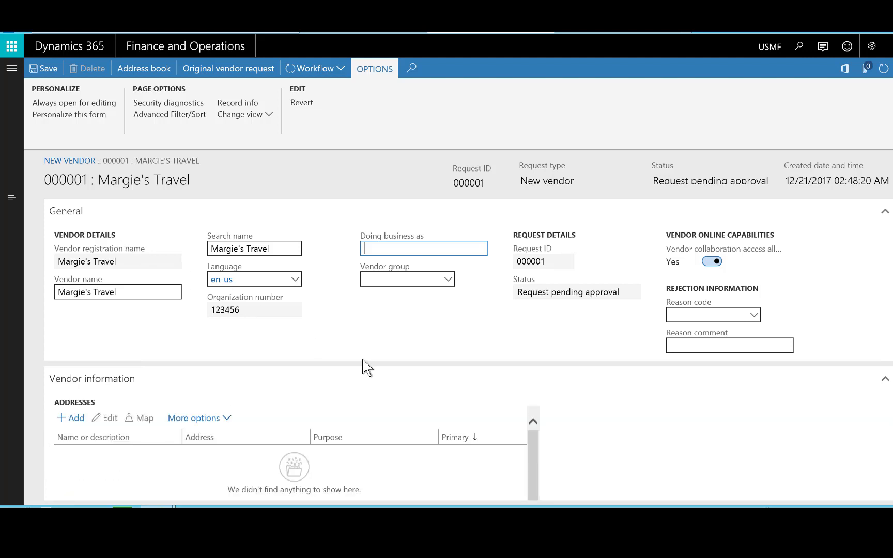
scroll(365, 367, "down", 2)
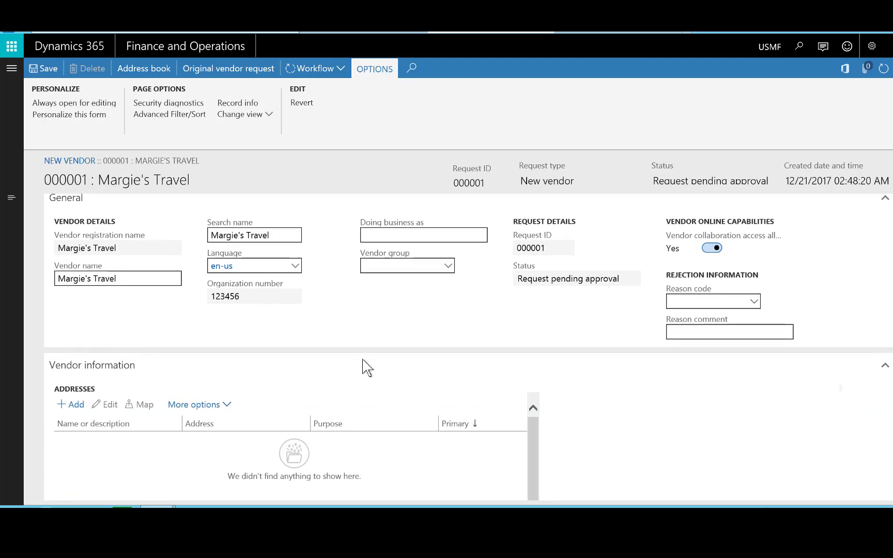
scroll(365, 367, "down", 2)
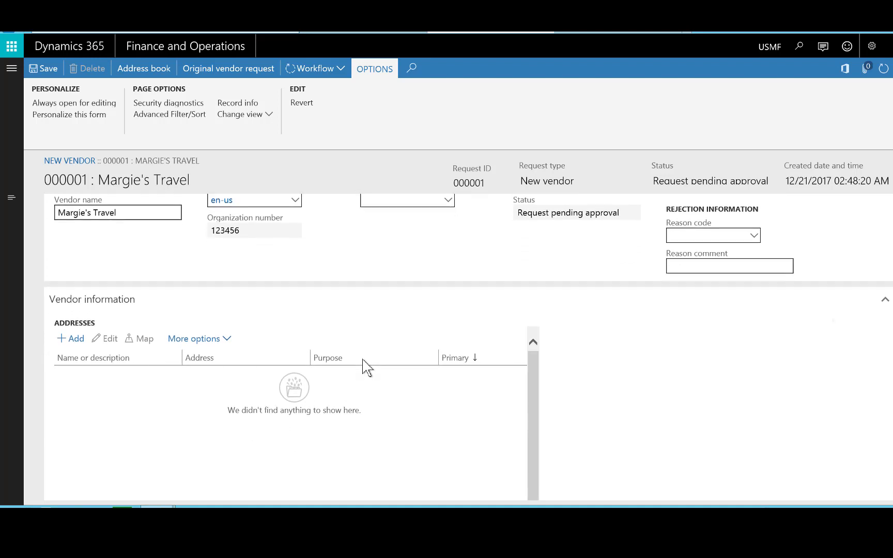
scroll(365, 367, "up", 3)
scroll(365, 367, "down", 4)
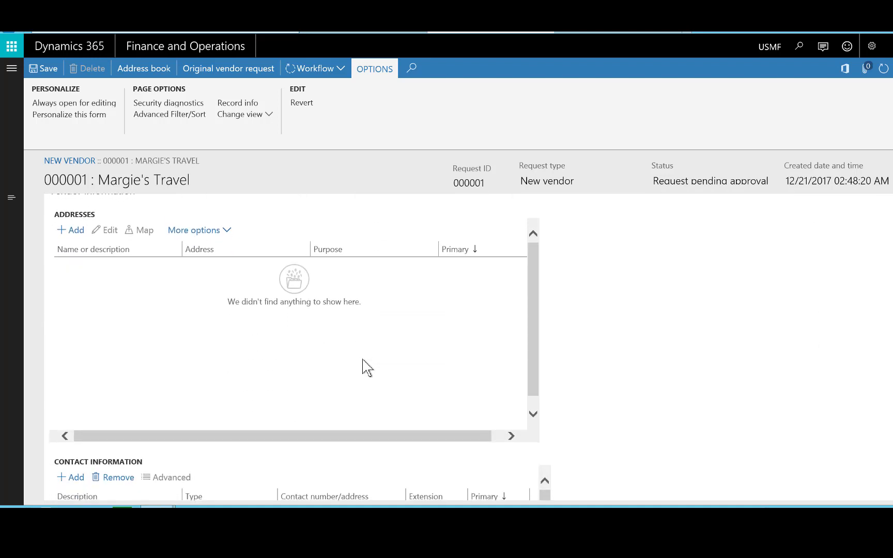
scroll(365, 367, "down", 5)
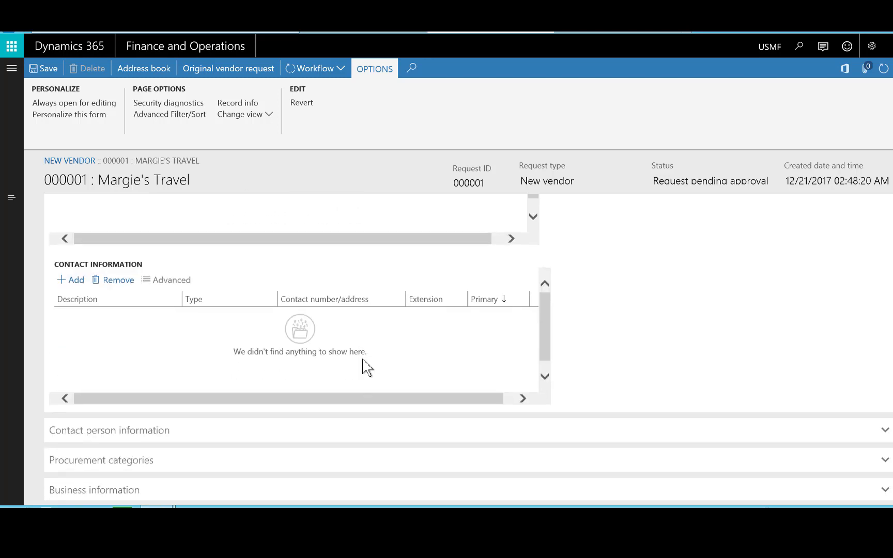
scroll(365, 368, "up", 1)
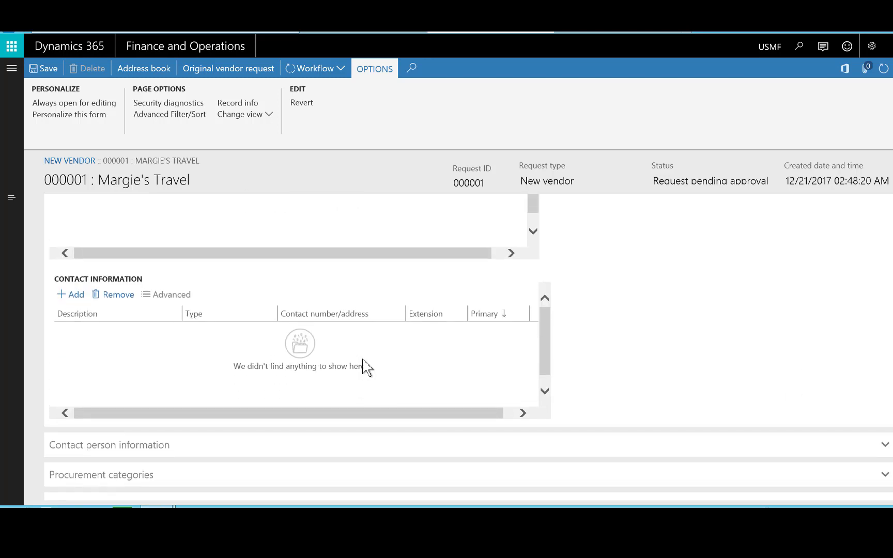
scroll(365, 368, "down", 1)
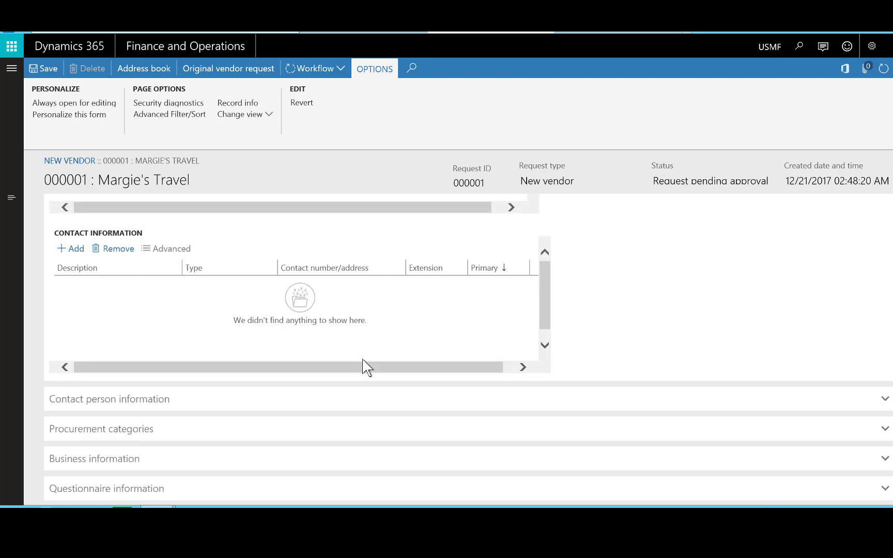
Expand the Contact person information section and review the contact grid
left_click(105, 404)
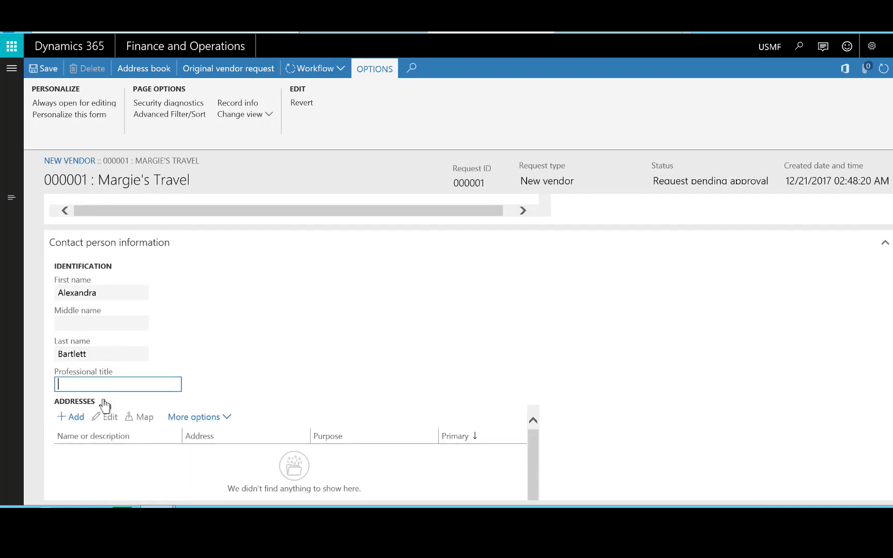
scroll(105, 405, "down", 5)
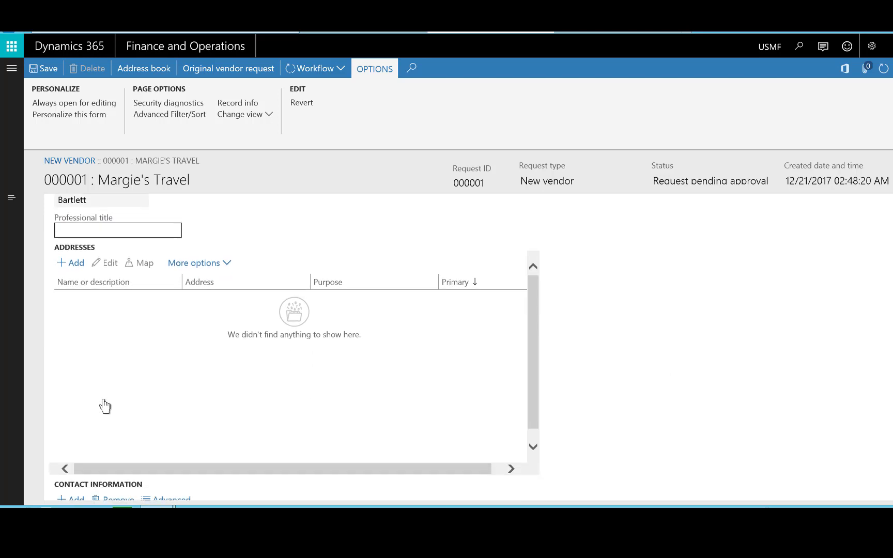
scroll(105, 404, "down", 1)
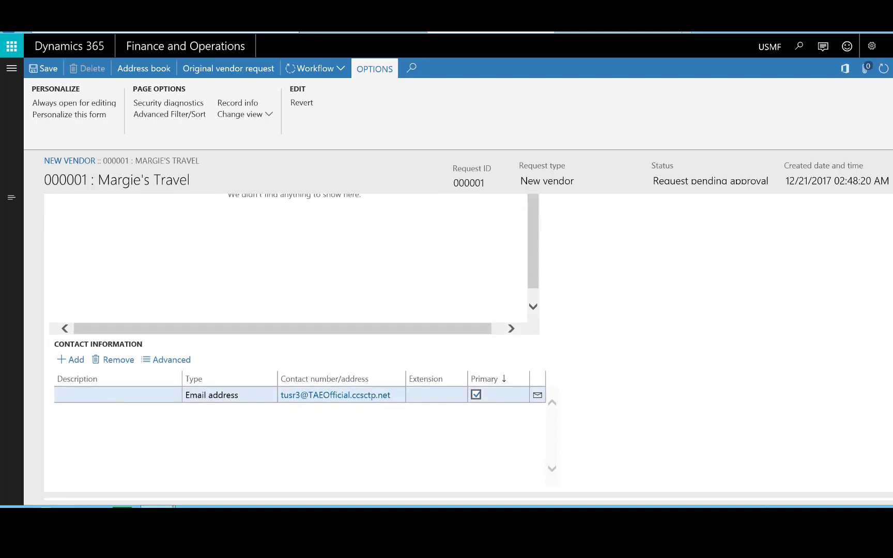
scroll(207, 496, "down", 1)
scroll(207, 496, "down", 1)
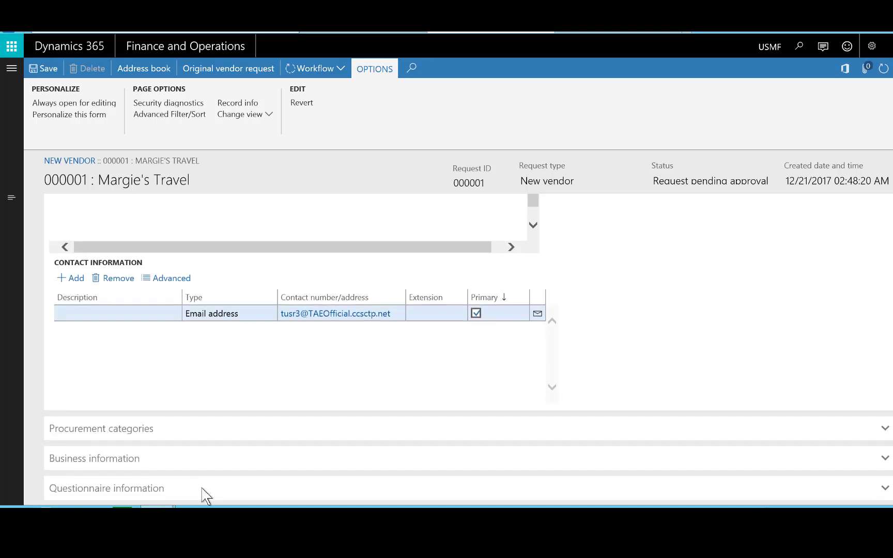
Expand the Procurement categories, Business information and Questionnaire information sections of the request
left_click(107, 433)
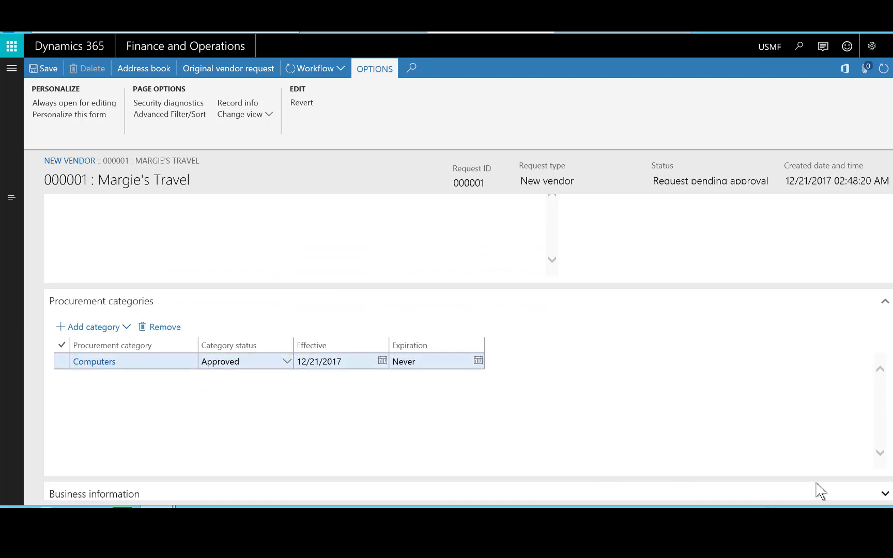
left_click(90, 493)
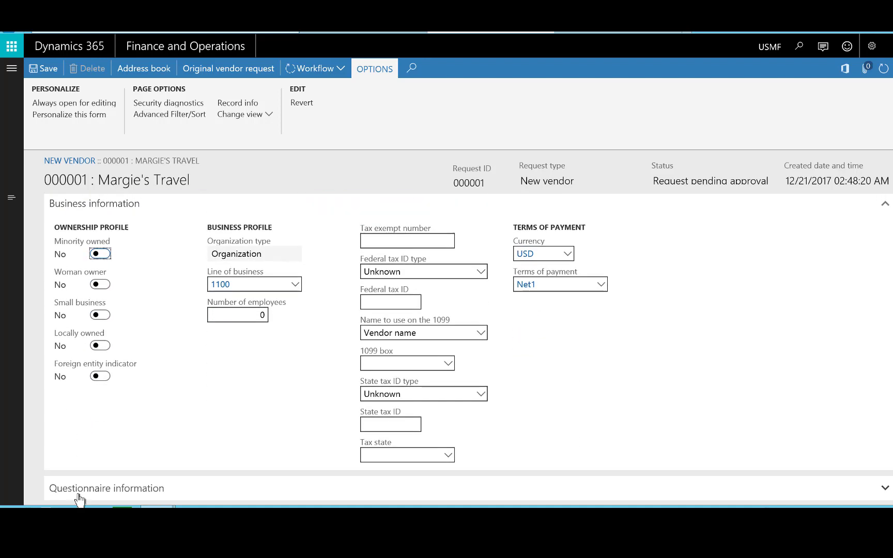
left_click(93, 496)
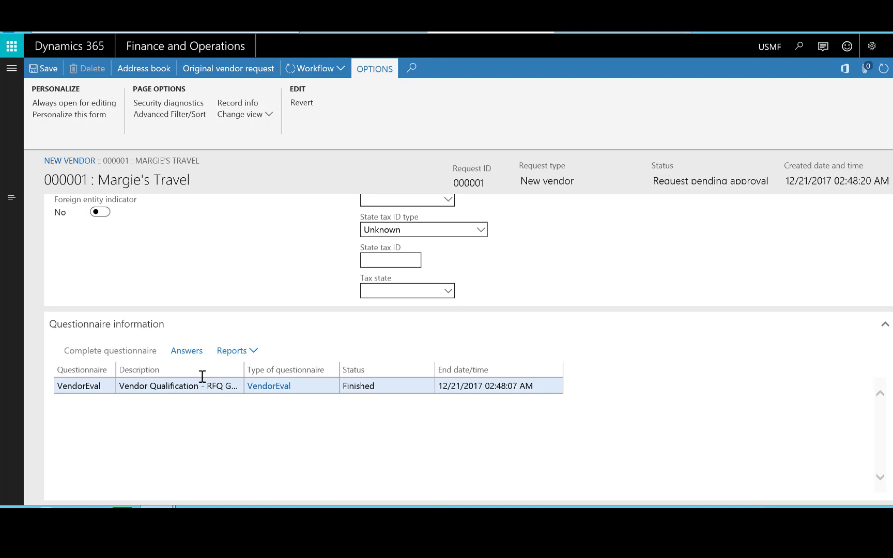
left_click(187, 352)
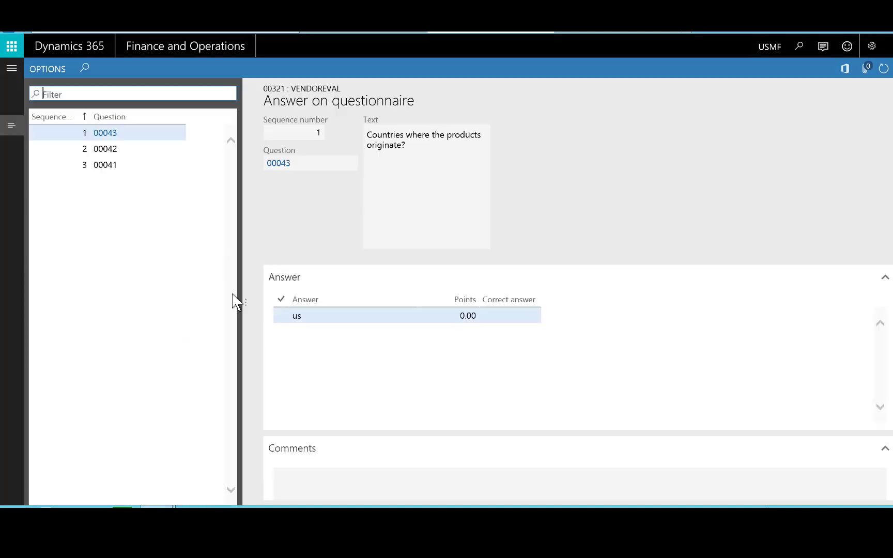
left_click(126, 147)
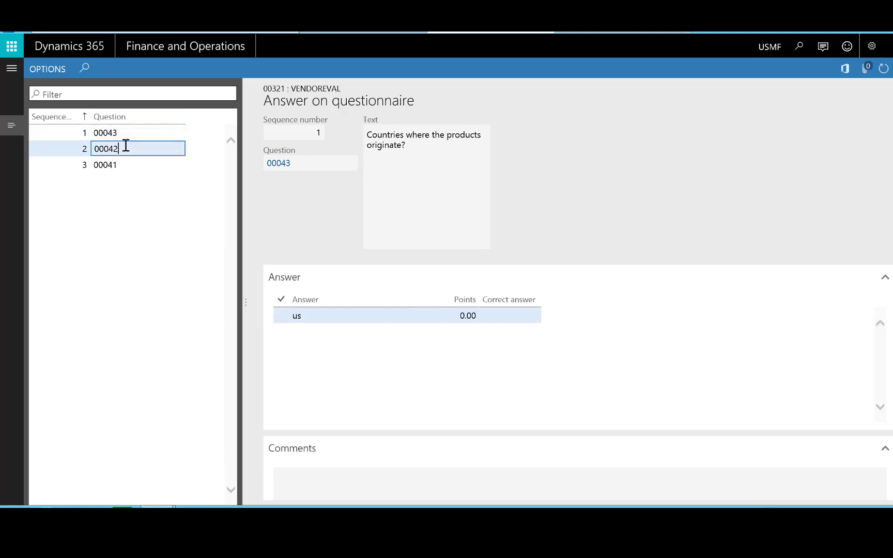
left_click(127, 163)
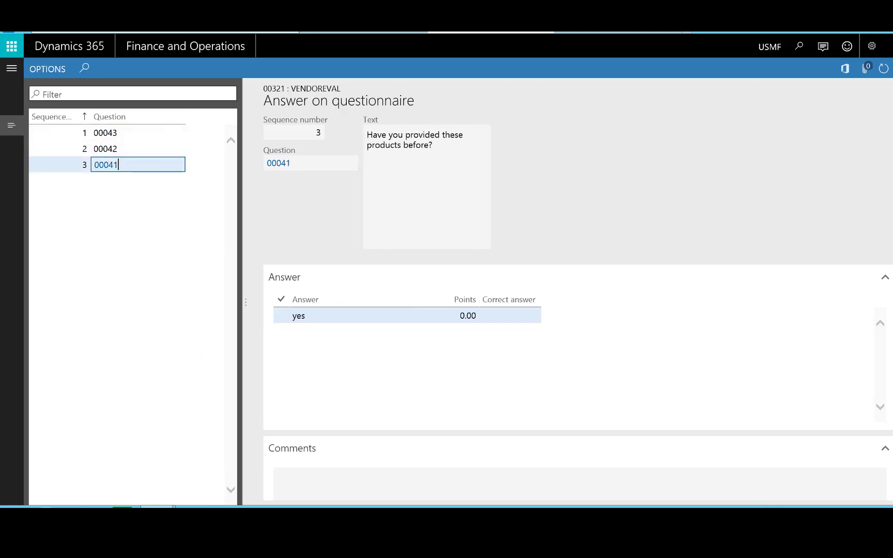
key("Escape")
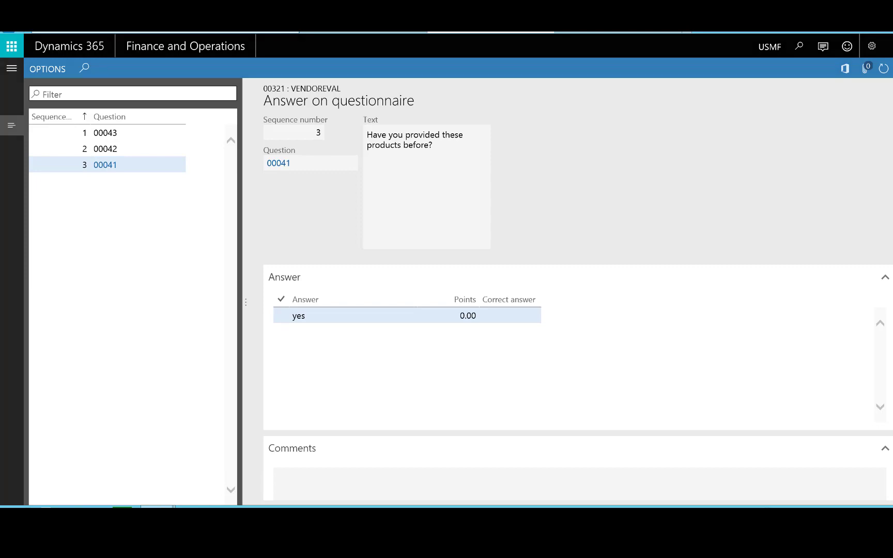
key("Escape")
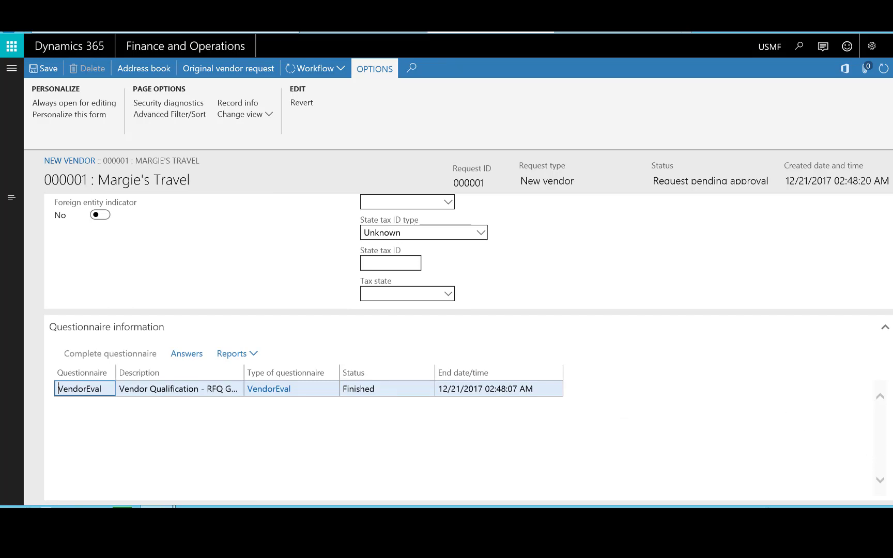
Set the request's vendor group to 20 (Services vendors) and bring up the Workflow approval actions
scroll(468, 347, "up", 15)
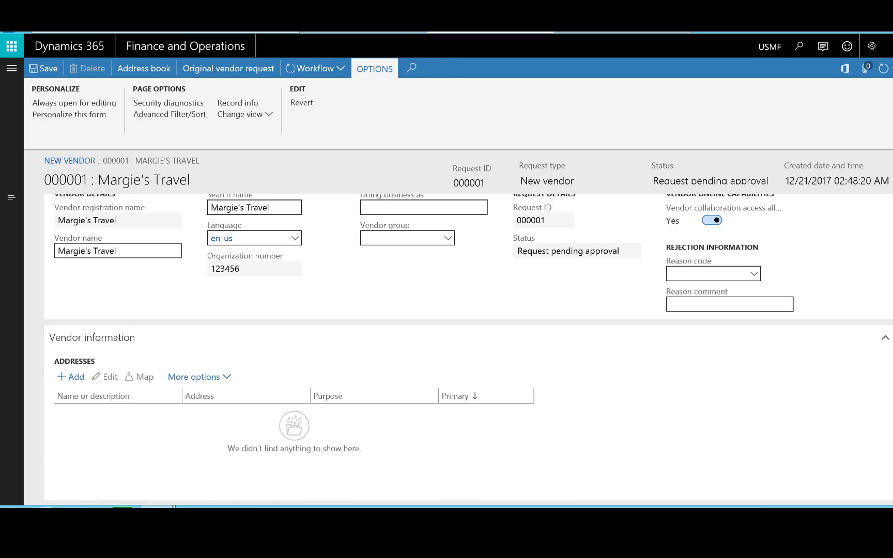
scroll(469, 334, "up", 1)
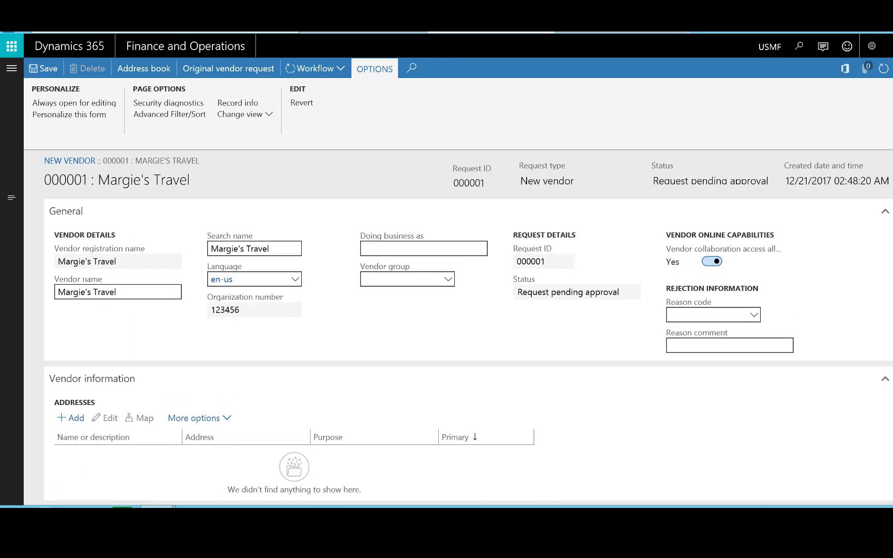
left_click(448, 287)
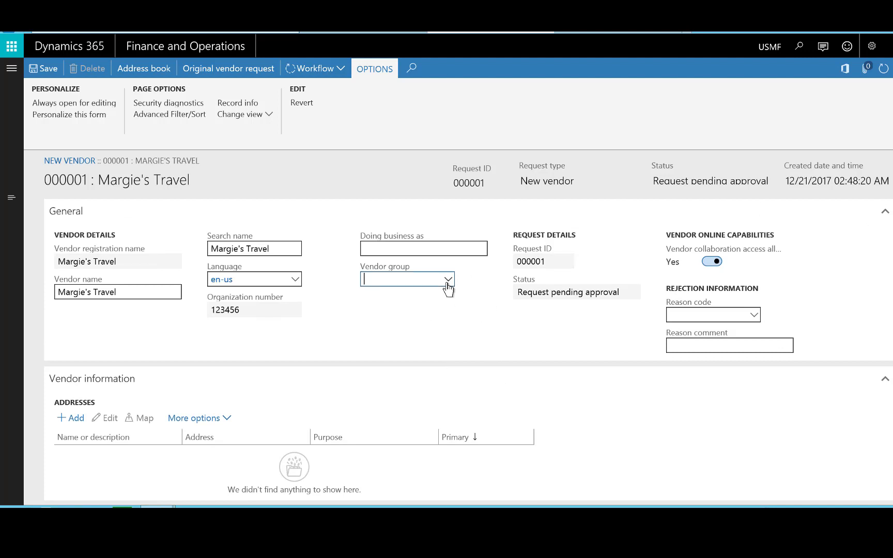
left_click(439, 329)
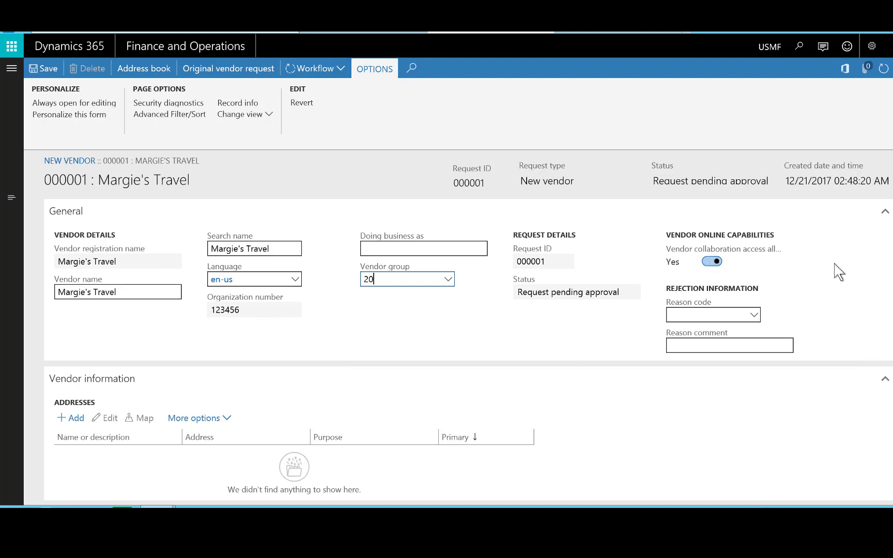
left_click(333, 71)
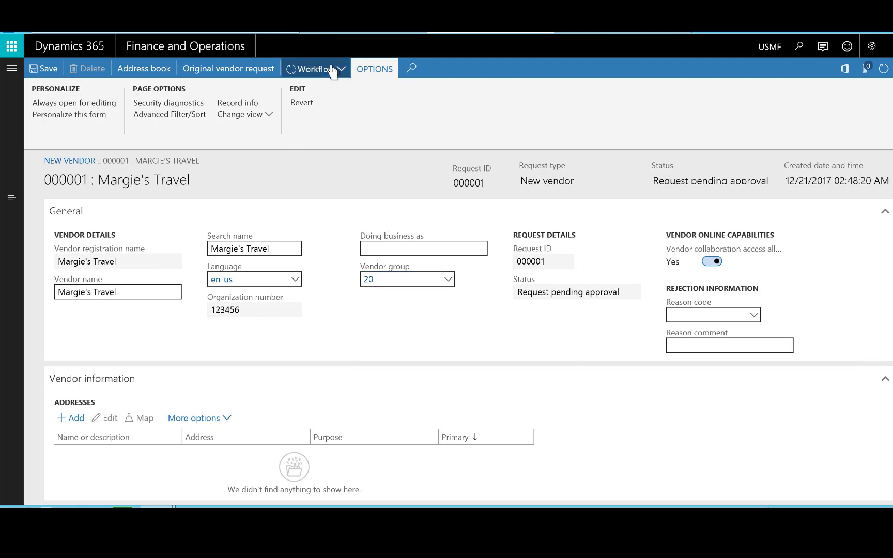